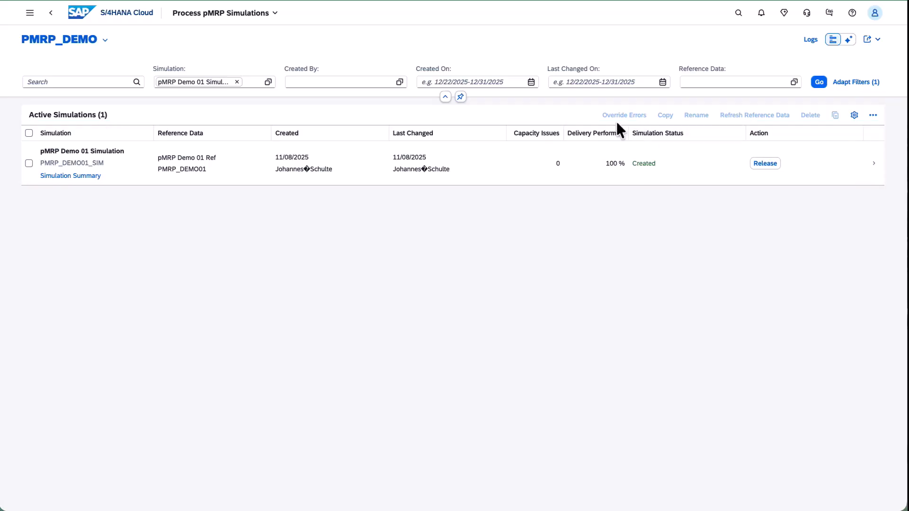
# Step: Refresh the reference data of pMRP Demo 01 Simulation, updating demands, stock and constraints without changing the demand or stock settings
pyautogui.click(137, 159)
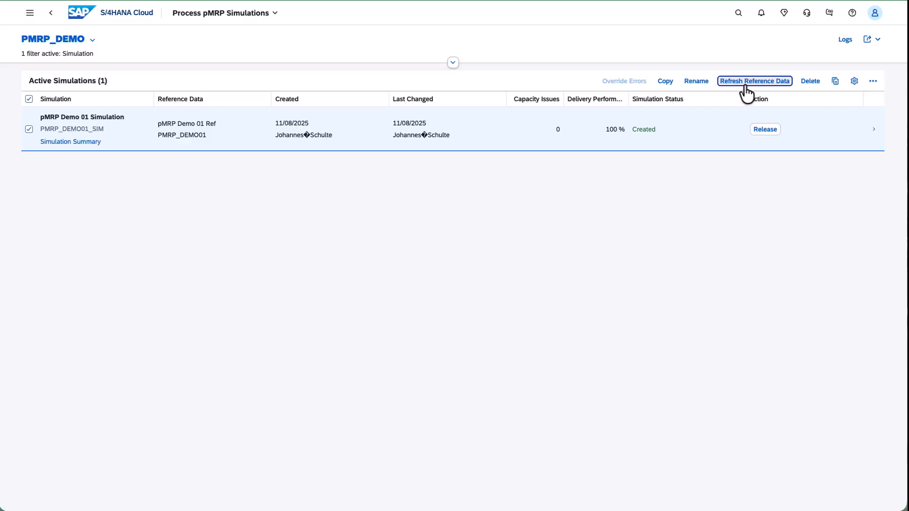
pyautogui.click(745, 84)
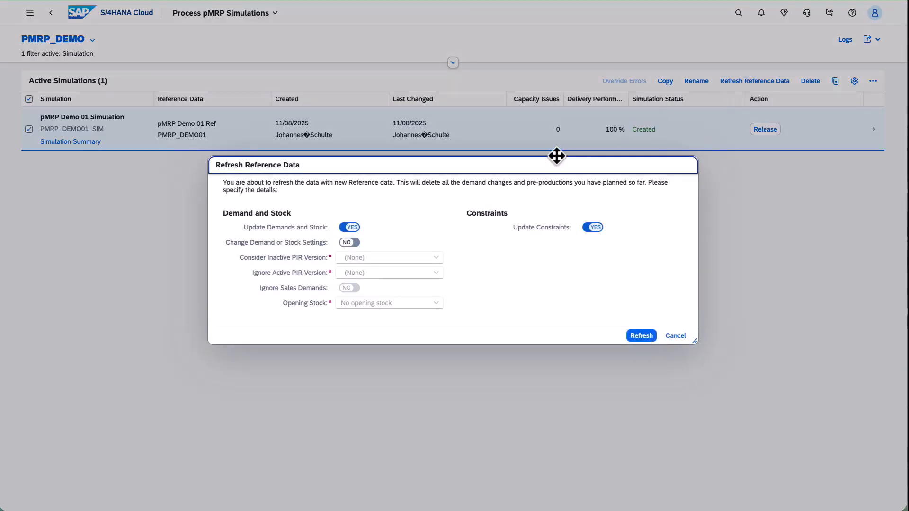
pyautogui.moveTo(527, 170); pyautogui.dragTo(527, 165)
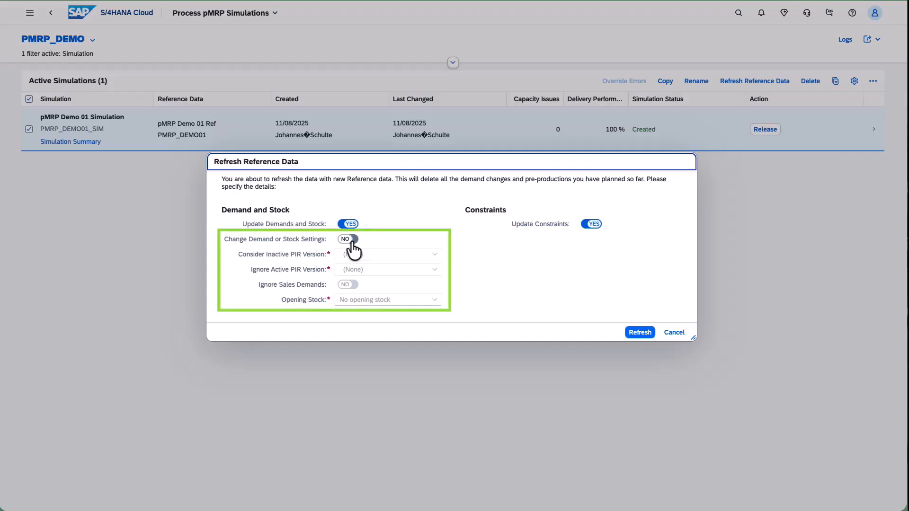
pyautogui.click(631, 334)
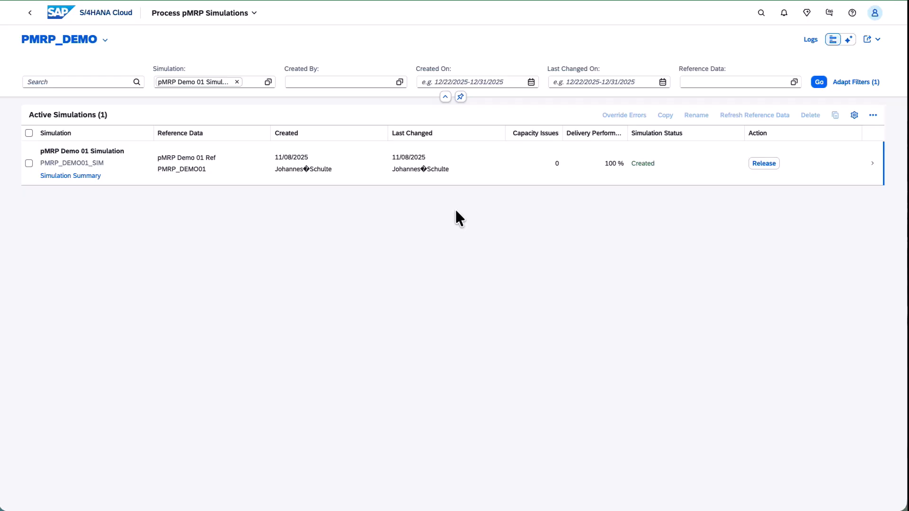
# Step: Open the demand plan of pMRP Demo 01 Simulation and check which other simulation views are offered
pyautogui.click(483, 170)
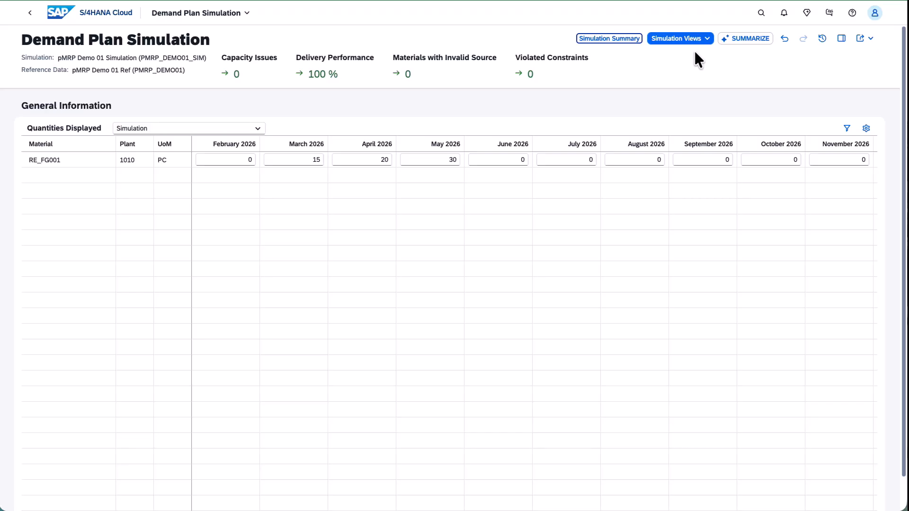
pyautogui.click(707, 40)
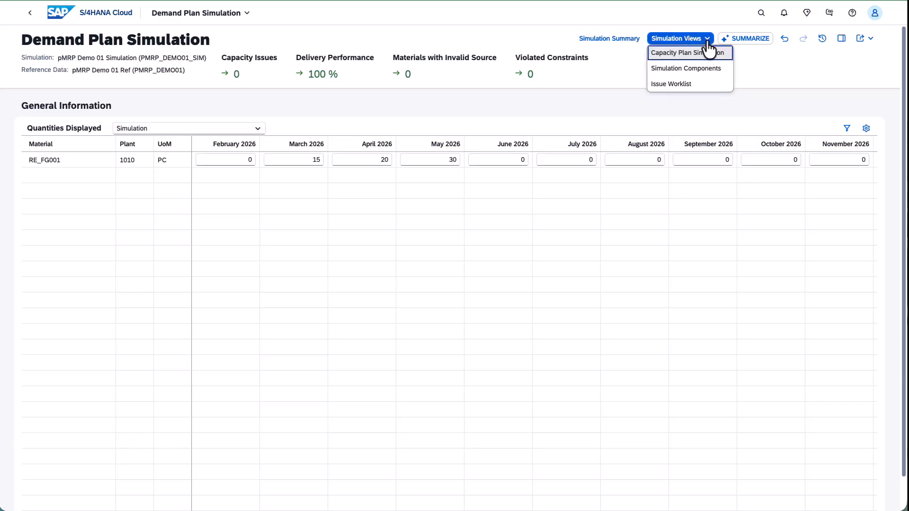
pyautogui.click(756, 75)
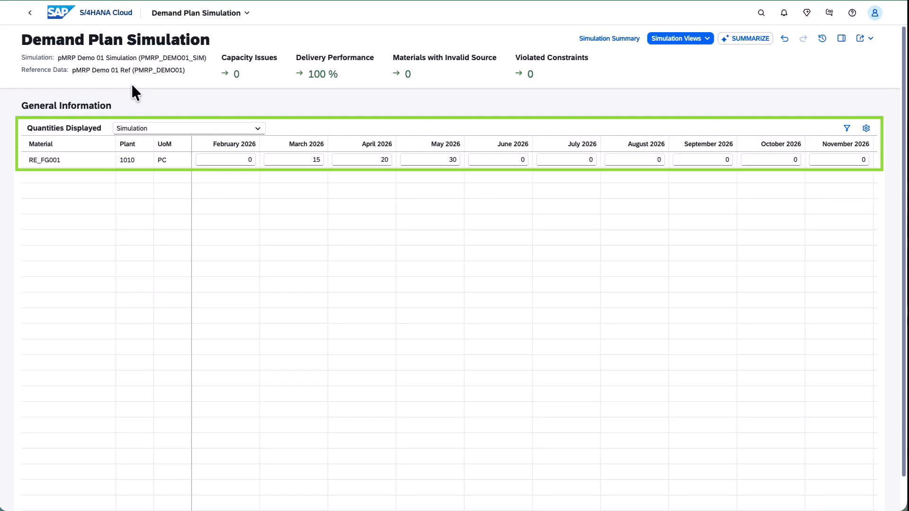
# Step: Set the June 2026 demand of material RE_FG001 to 10 PC and dismiss the Inspector
pyautogui.click(495, 161)
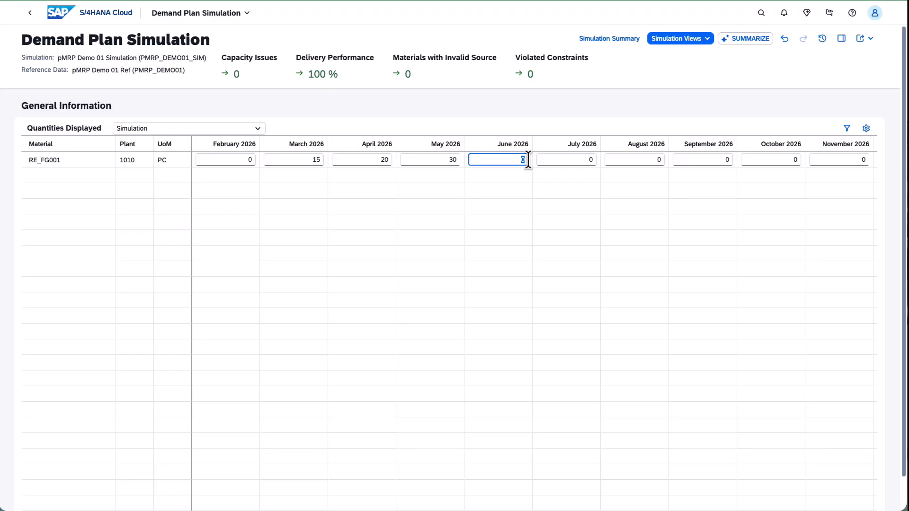
pyautogui.write('10')
pyautogui.press('Return')
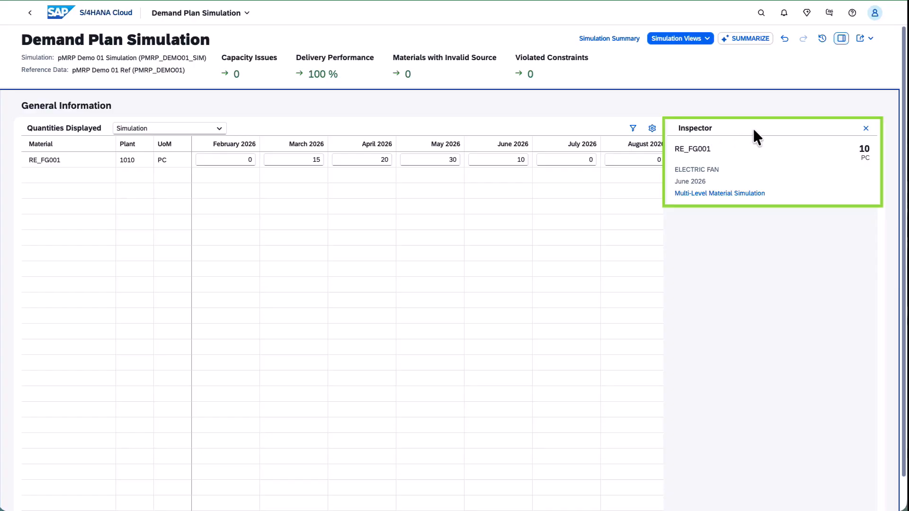
pyautogui.click(866, 129)
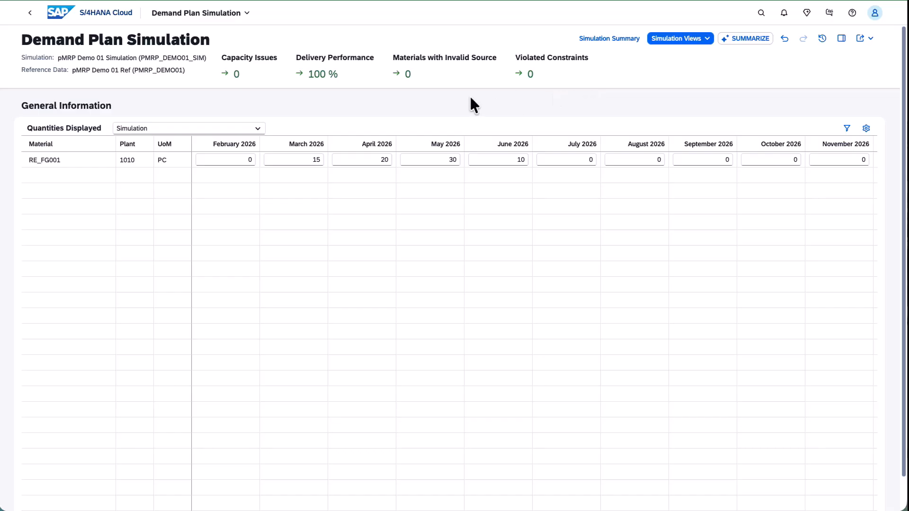
# Step: Compare the demand plan quantities as Reference / Simulation, Delta of Reference and Simulation, and finally Simulation / Available Delta
pyautogui.click(258, 129)
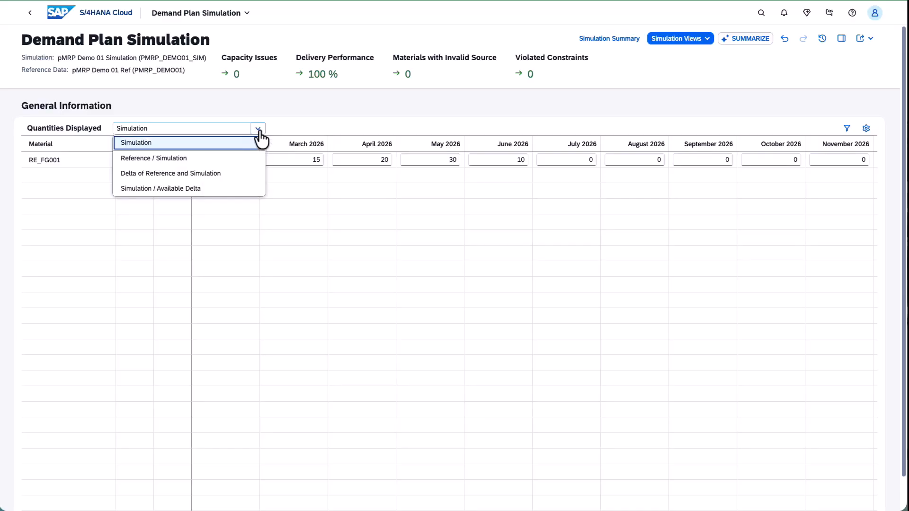
pyautogui.click(245, 159)
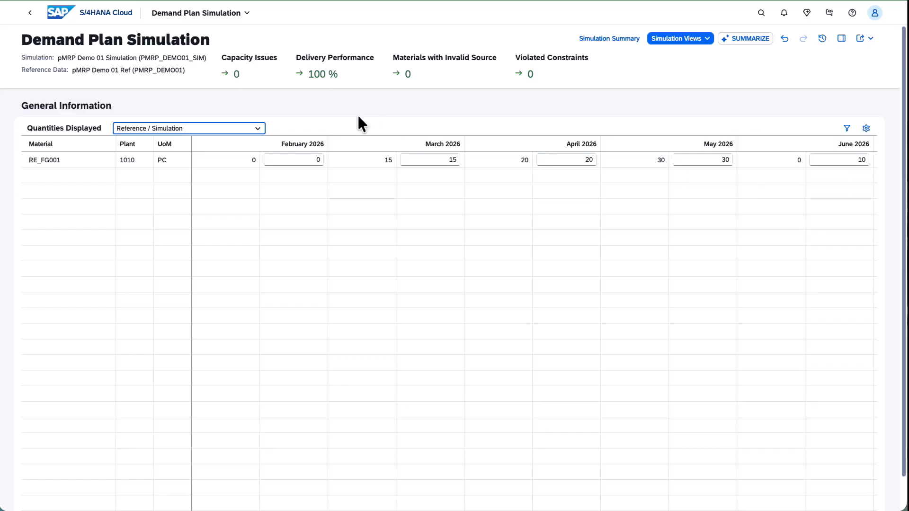
pyautogui.click(258, 129)
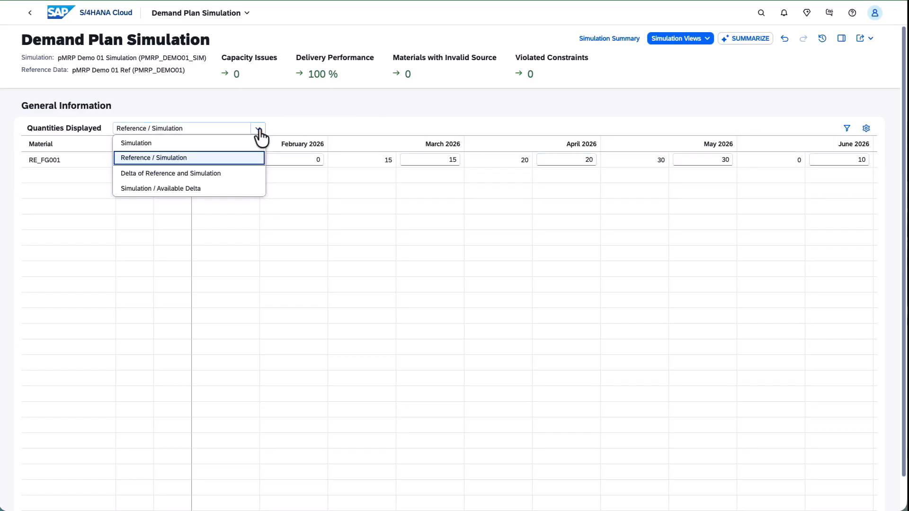
pyautogui.click(229, 183)
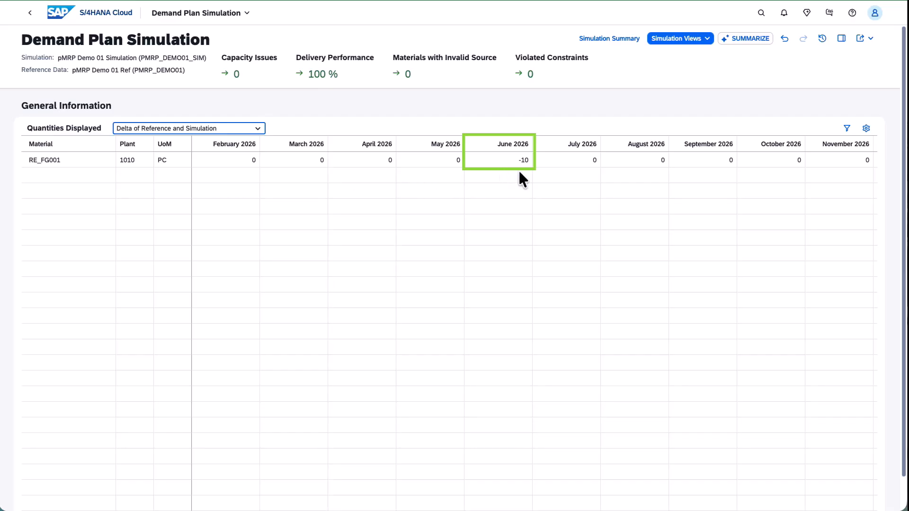
pyautogui.click(258, 129)
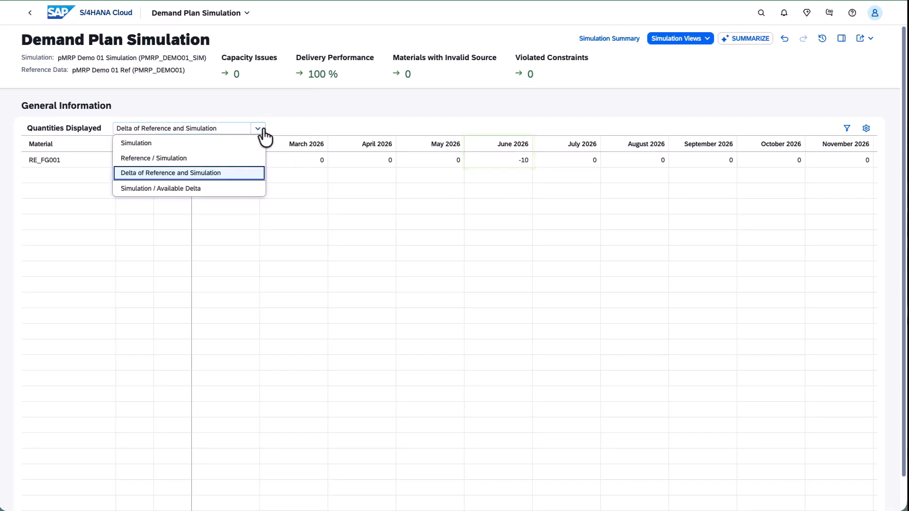
pyautogui.click(223, 190)
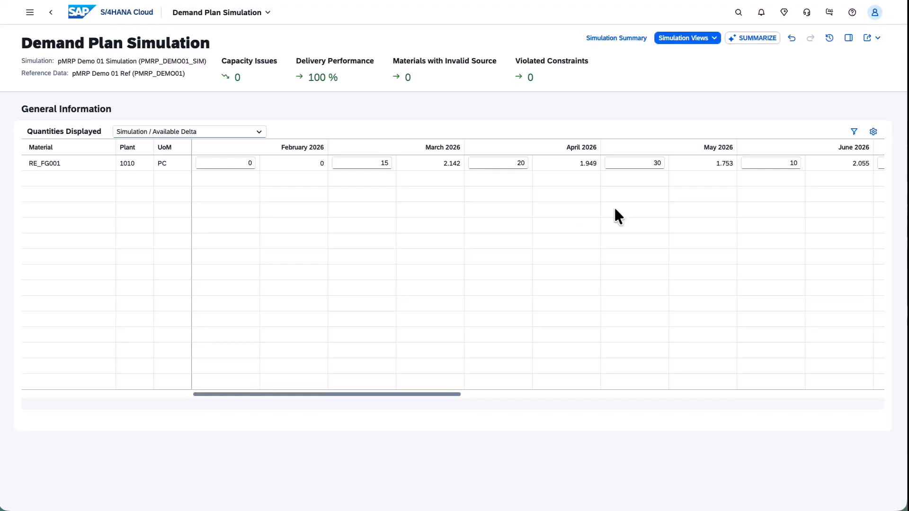
# Step: Go to the Capacity Plan Simulation and inspect the March 2026 capacity of work center ASSEMBLY, collapsing its top-level materials
pyautogui.click(715, 40)
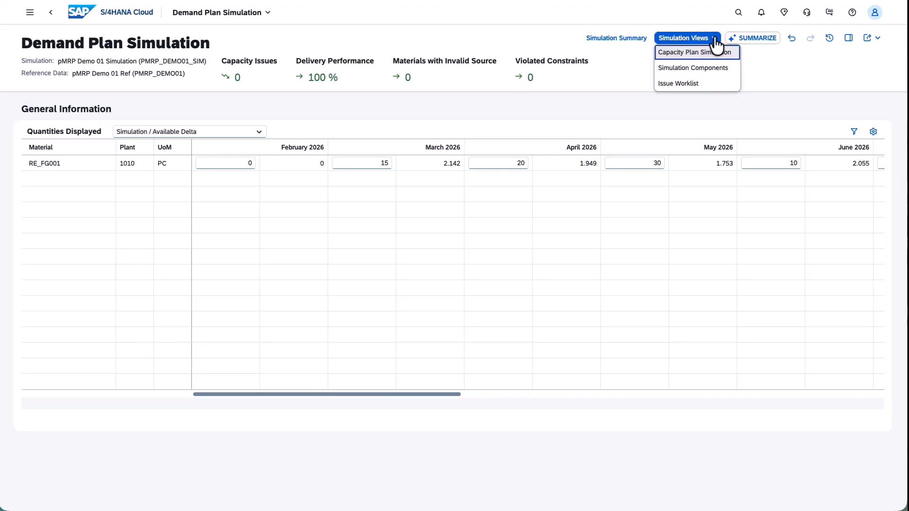
pyautogui.click(702, 66)
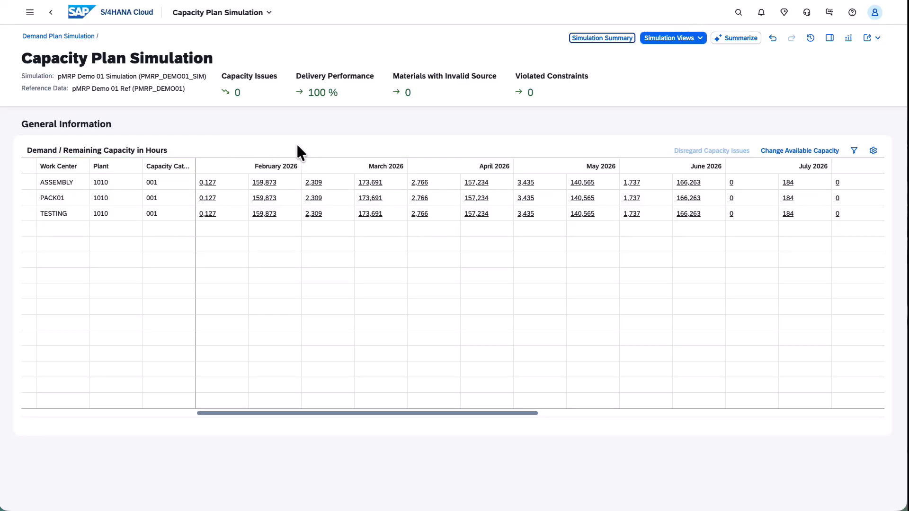
pyautogui.doubleClick(371, 184)
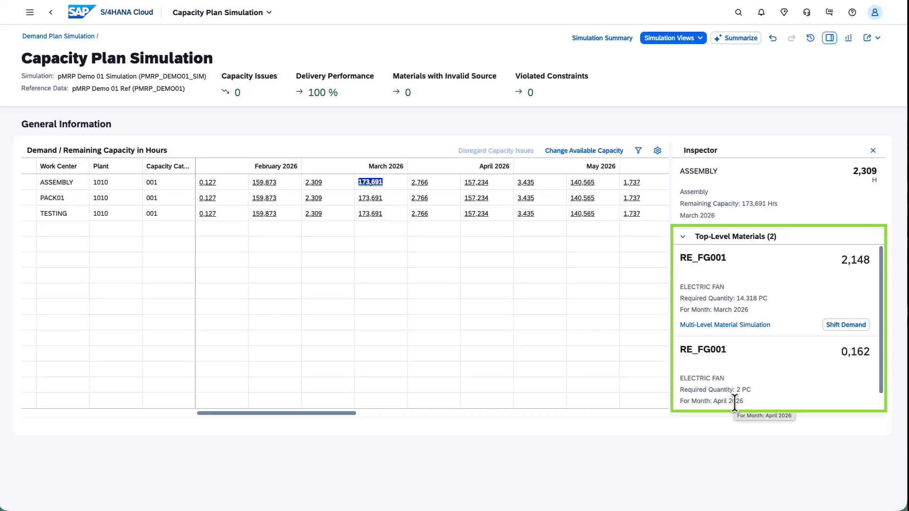
pyautogui.click(682, 239)
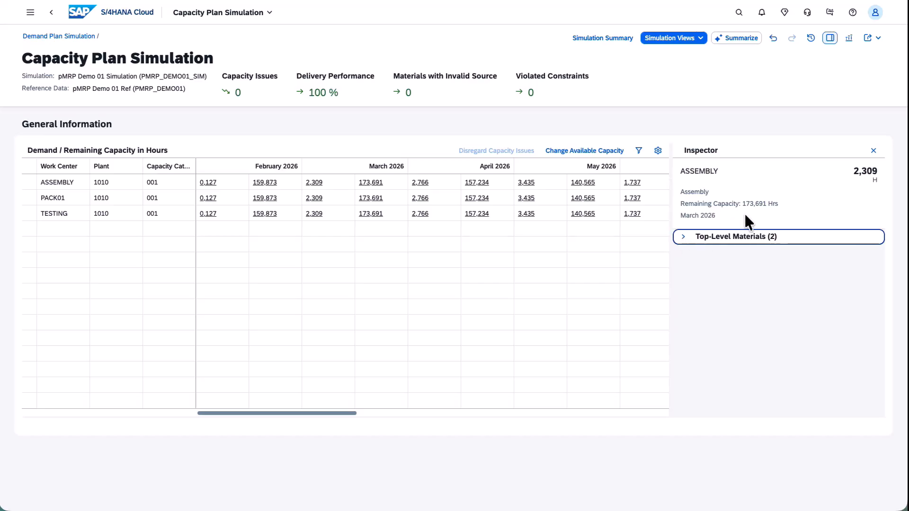
# Step: Change the March 2026 capacity limit of work center ASSEMBLY to a new capacity utilization of 120 % and check its remaining capacity
pyautogui.click(386, 184)
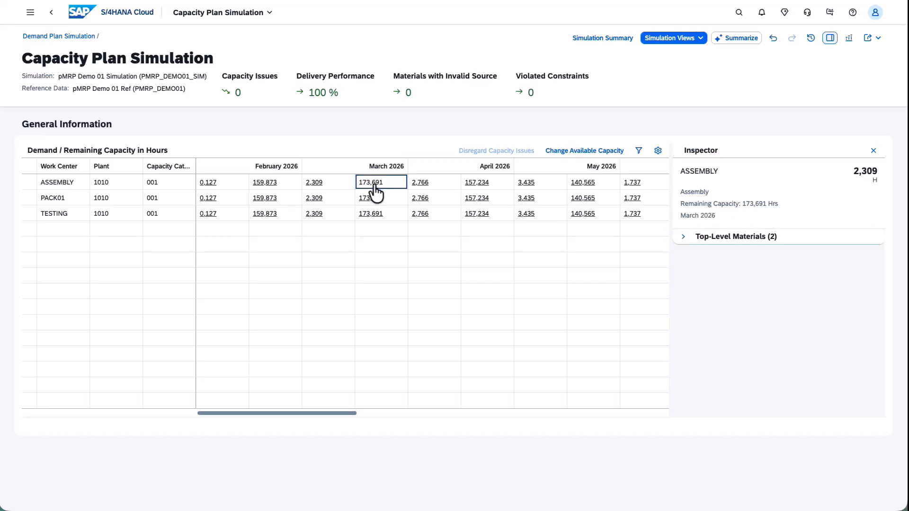
pyautogui.click(372, 184)
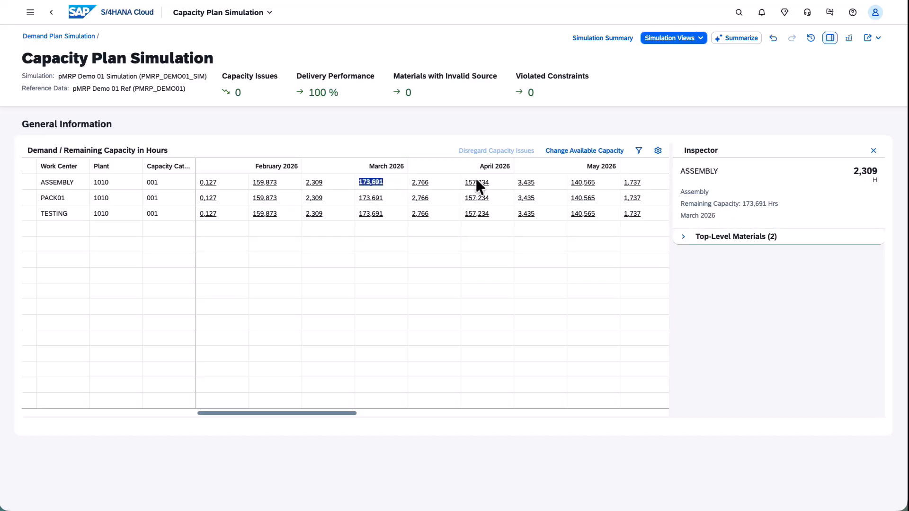
pyautogui.click(572, 156)
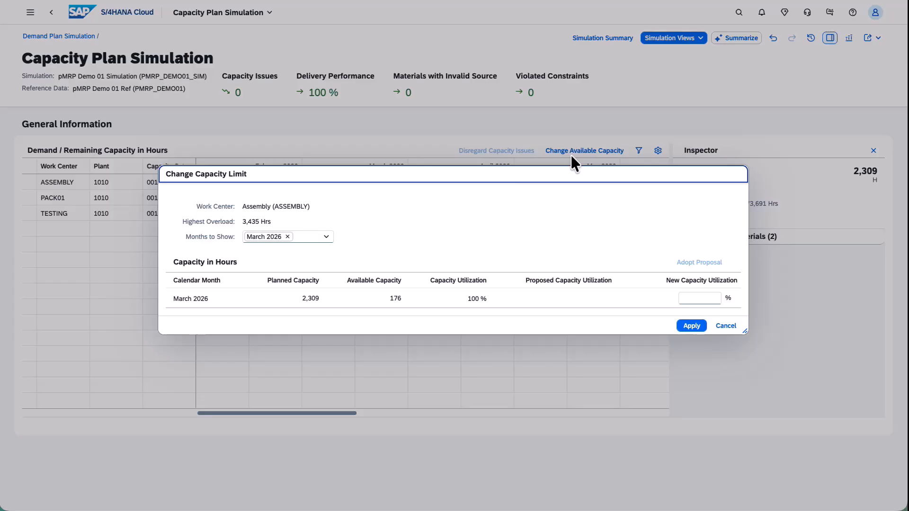
pyautogui.moveTo(504, 177); pyautogui.dragTo(515, 219)
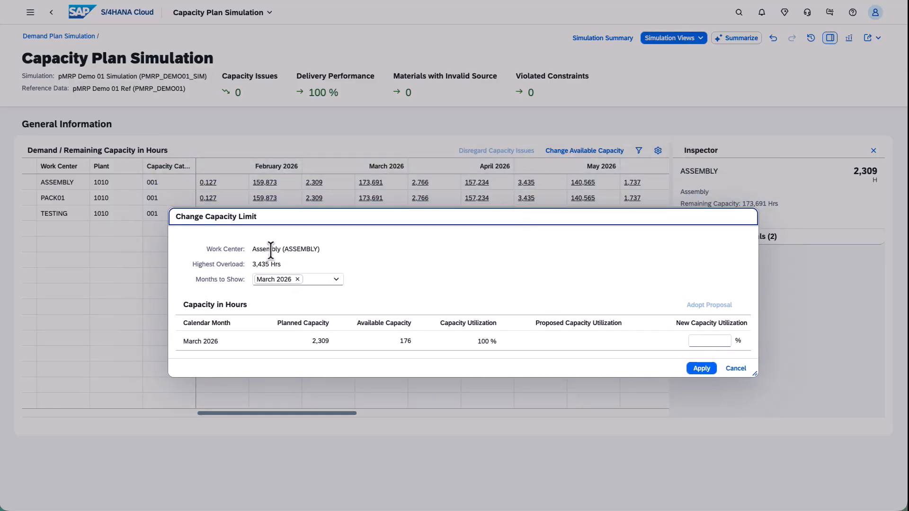
pyautogui.click(336, 280)
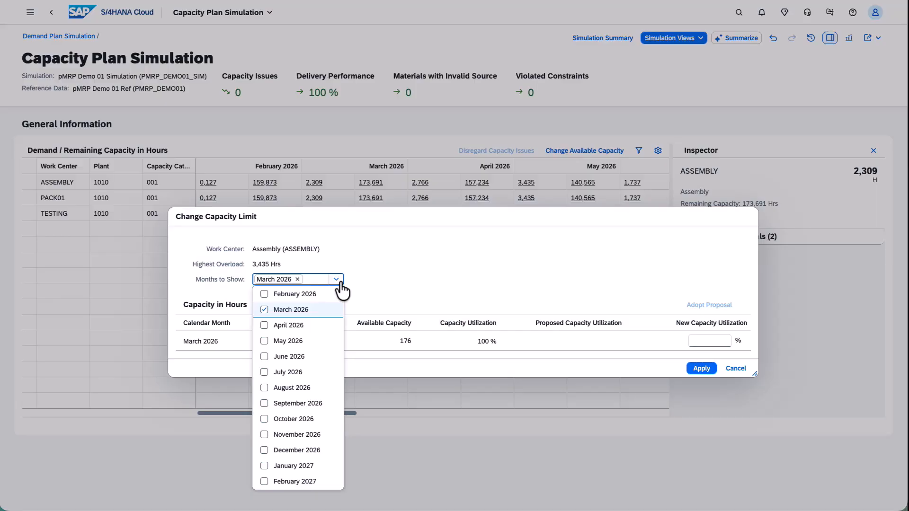
pyautogui.click(435, 285)
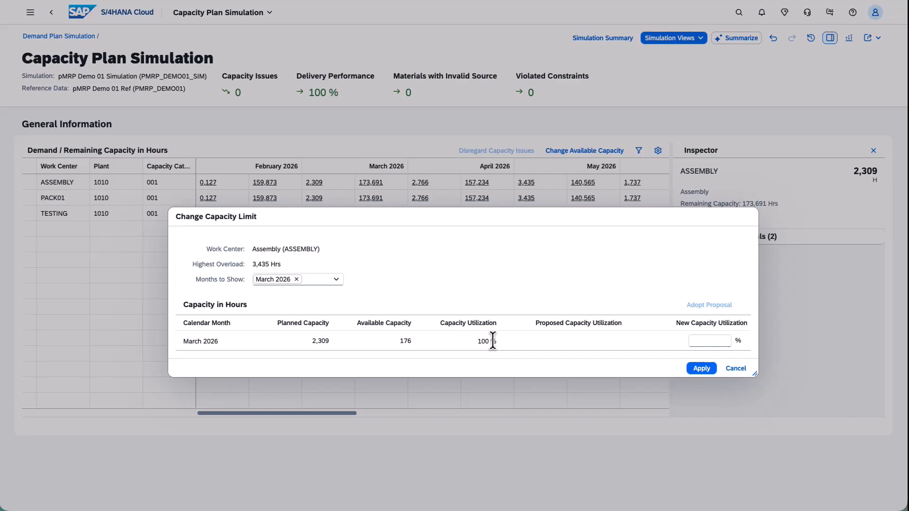
pyautogui.click(716, 340)
pyautogui.write('120')
pyautogui.click(701, 369)
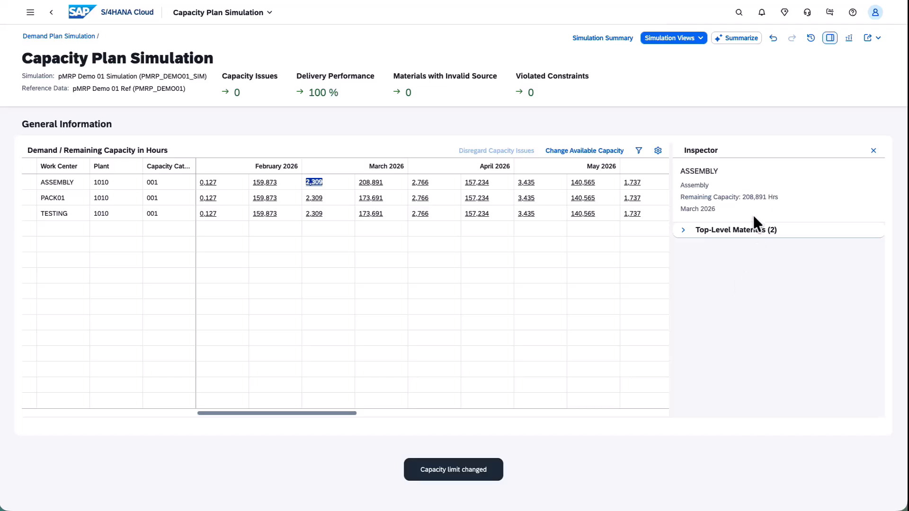
pyautogui.moveTo(742, 197); pyautogui.dragTo(762, 197)
pyautogui.click(738, 197)
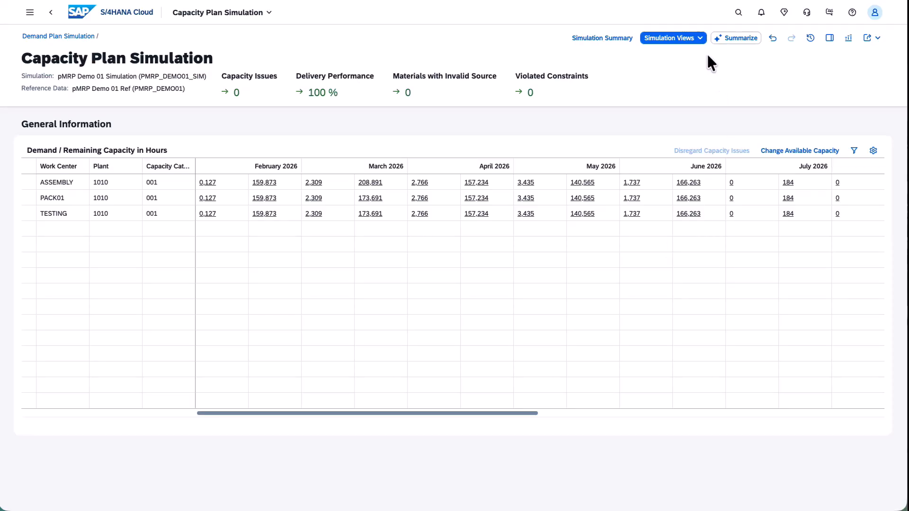
# Step: Go to Simulation Components and examine the source of supply of RE_FG001 and the top-level materials behind RE_RM001's April 2026 required quantity
pyautogui.click(702, 40)
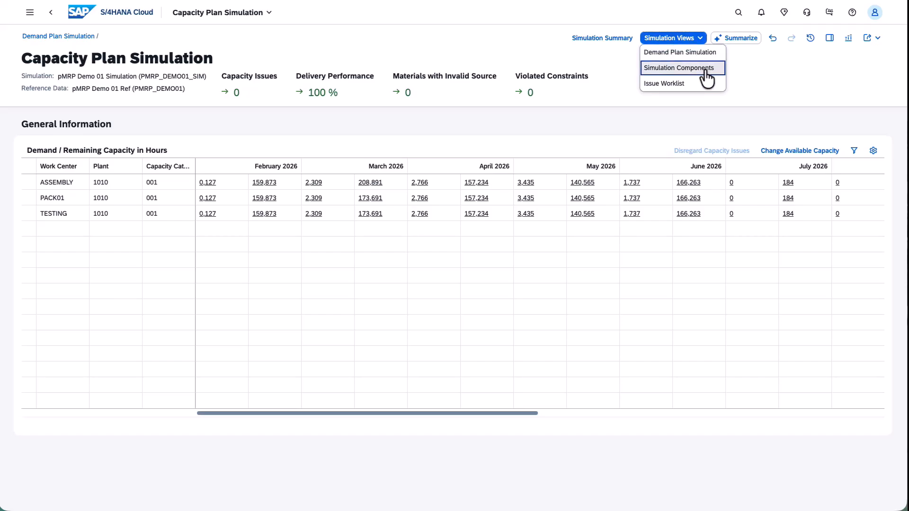
pyautogui.click(705, 70)
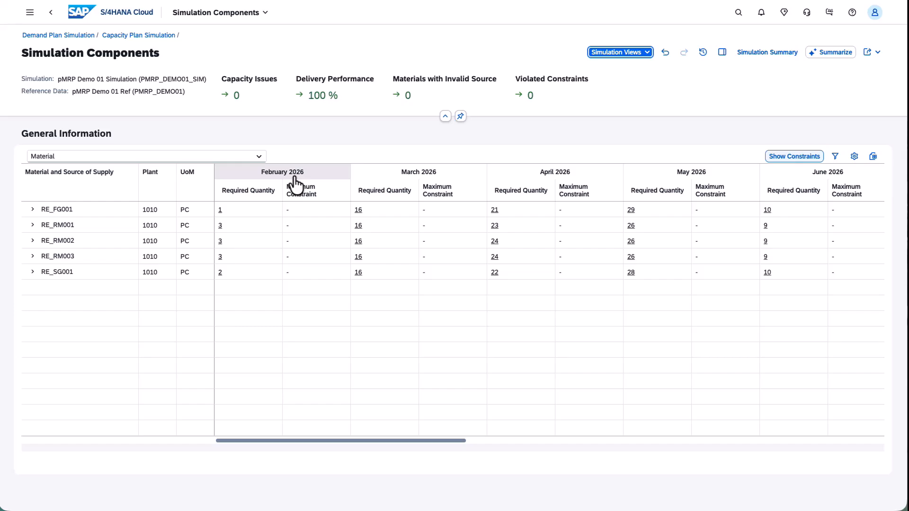
pyautogui.click(33, 210)
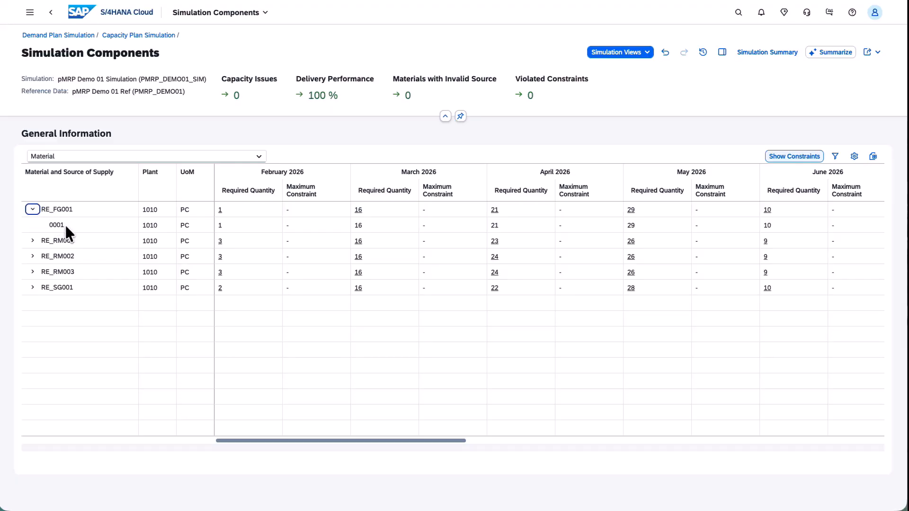
pyautogui.click(33, 240)
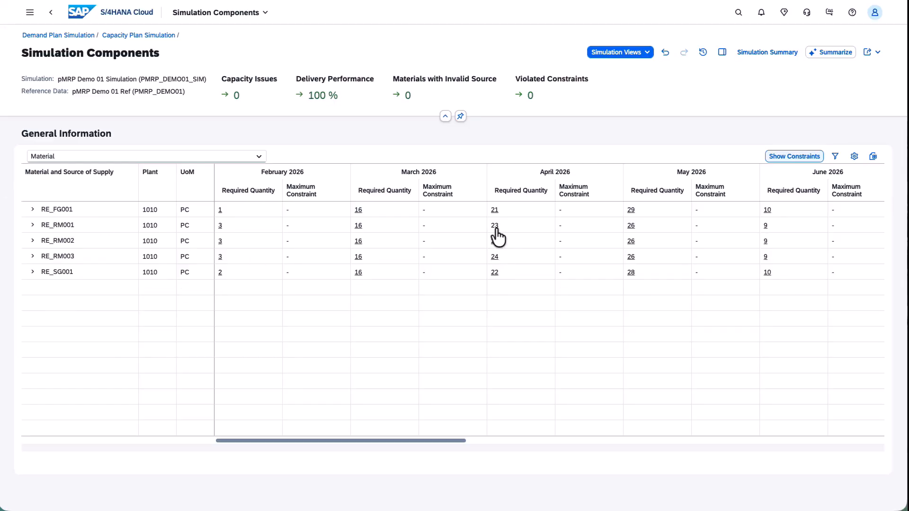
pyautogui.click(495, 226)
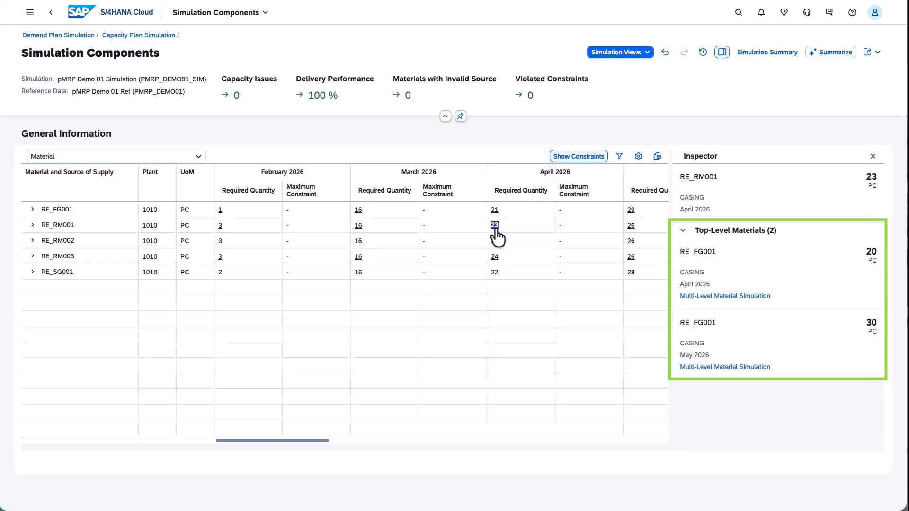
pyautogui.click(872, 157)
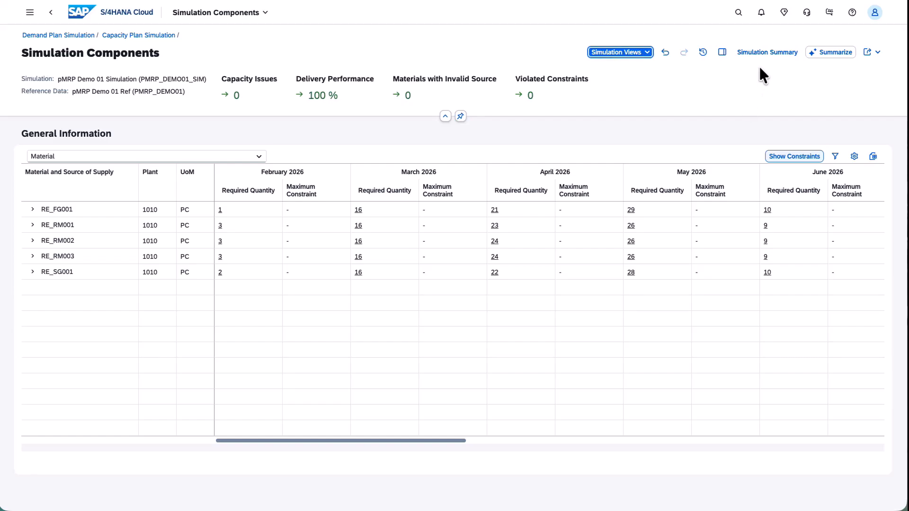
# Step: Open the Simulation Summary and review the changes in demand and in capacity
pyautogui.click(761, 55)
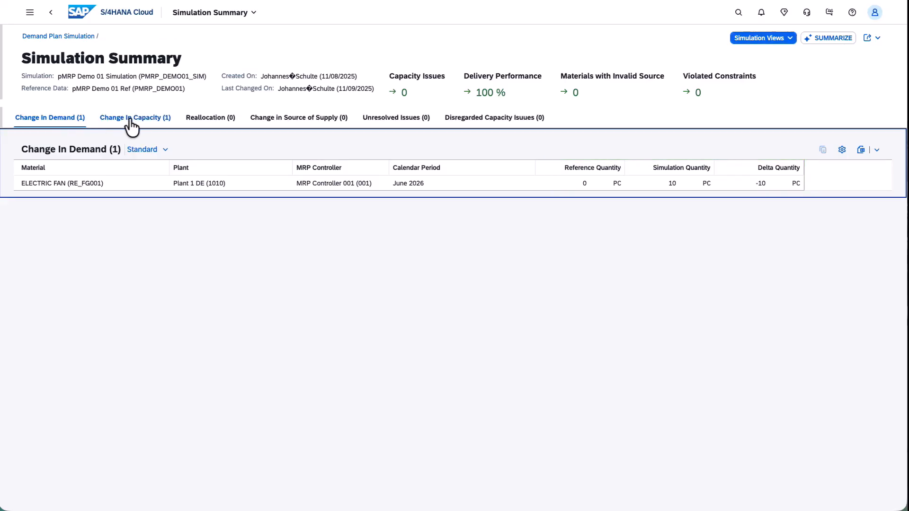
pyautogui.click(131, 127)
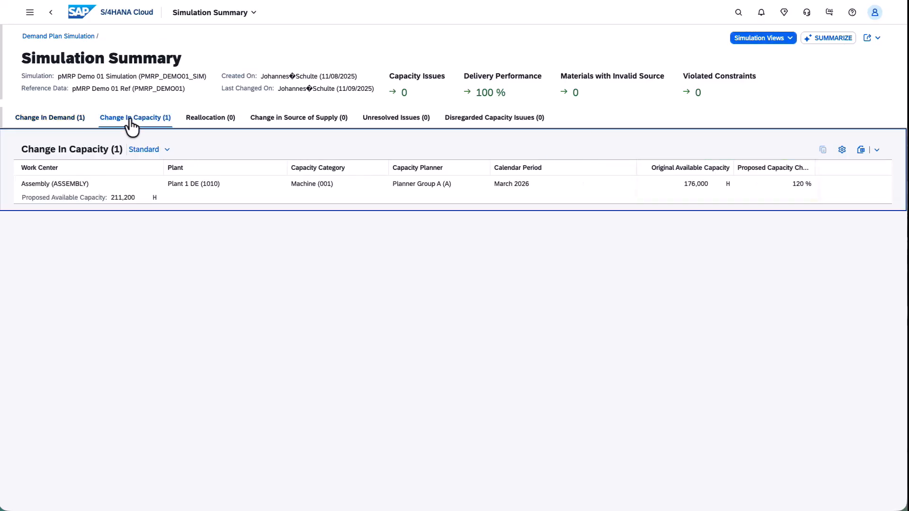